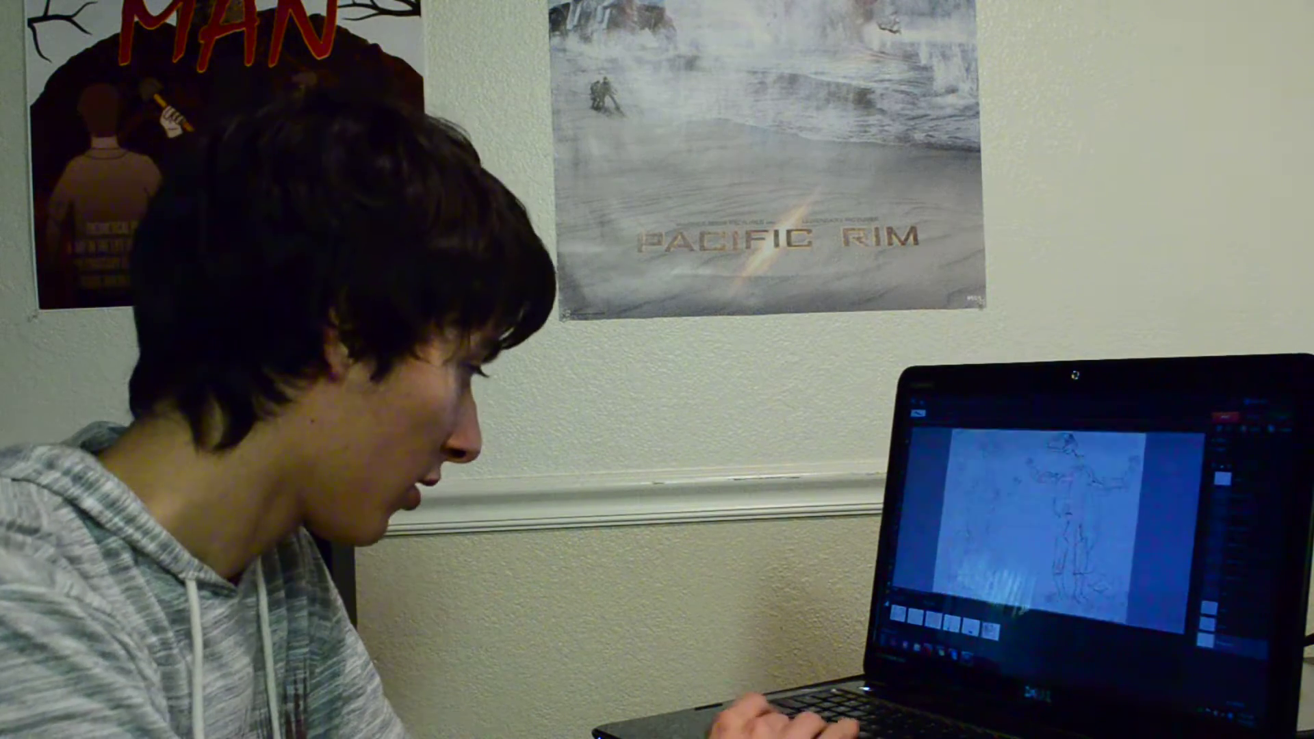
{"action": "key", "text": "Right"}
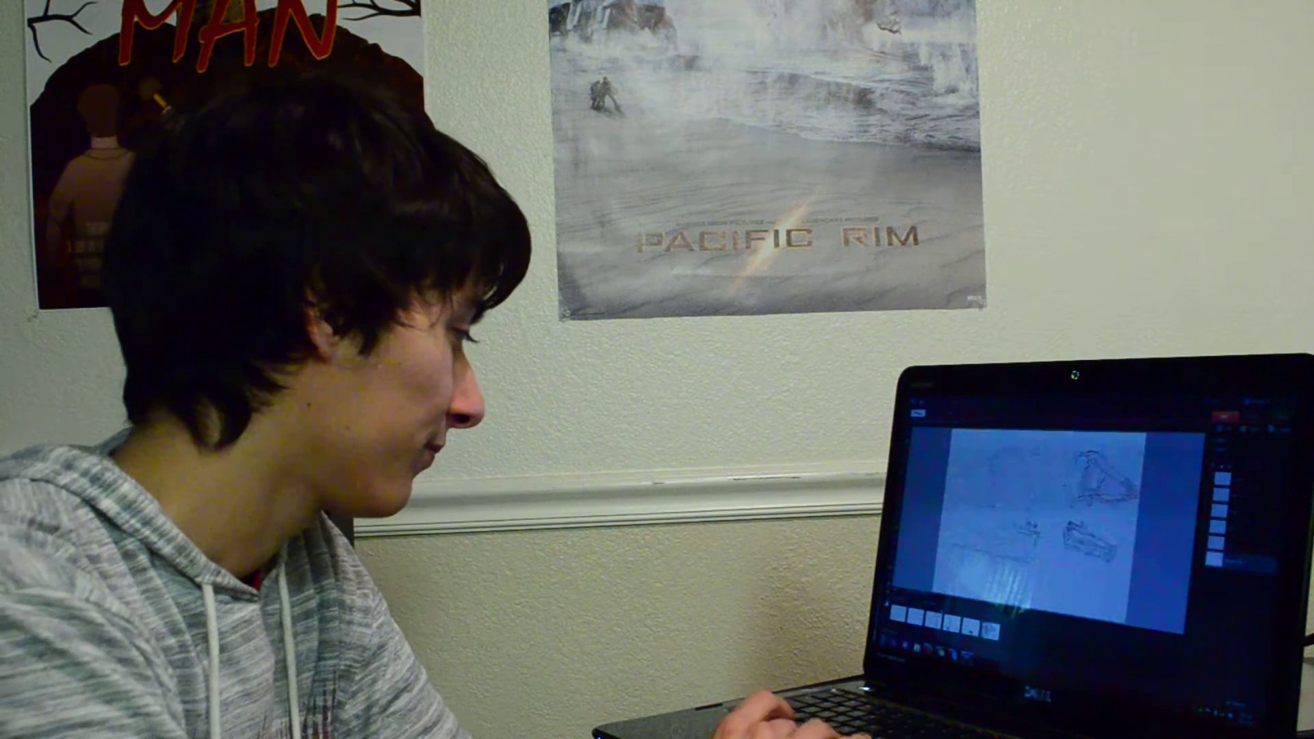